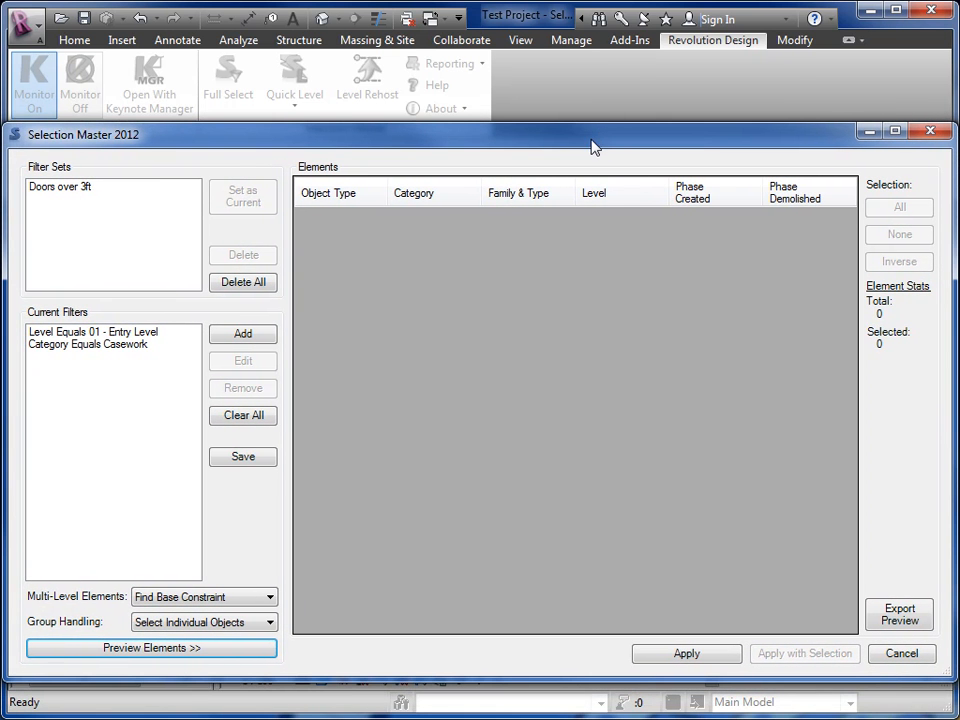
- Load the saved filter set "Doors over 3ft" as the current filters and highlight its Width parameter filter
{"action": "left_click", "coordinate": [88, 190]}
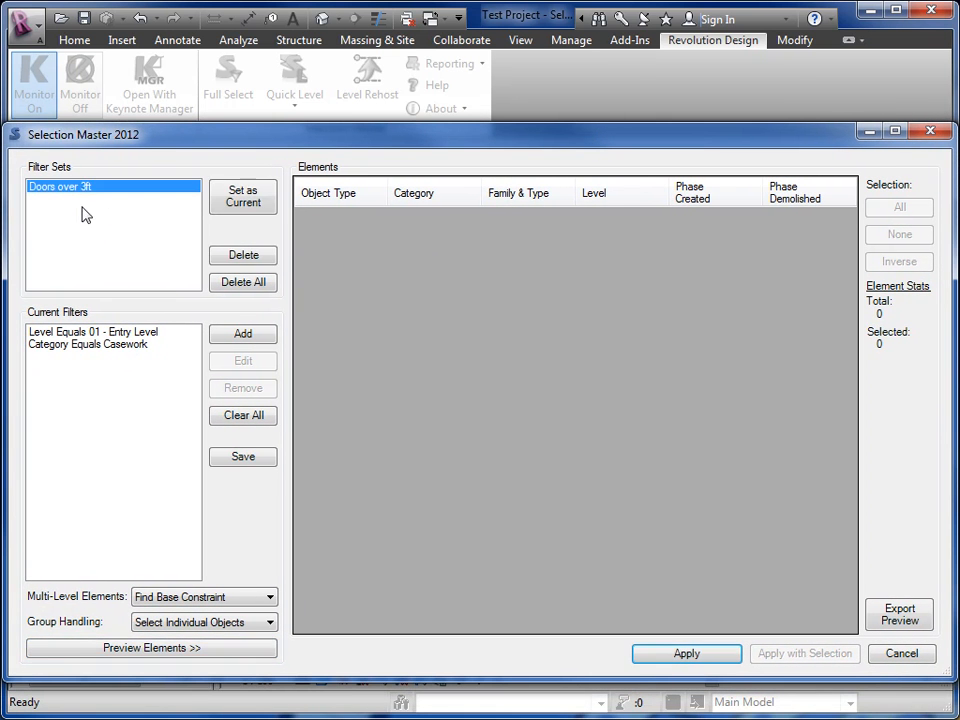
{"action": "left_click", "coordinate": [243, 200]}
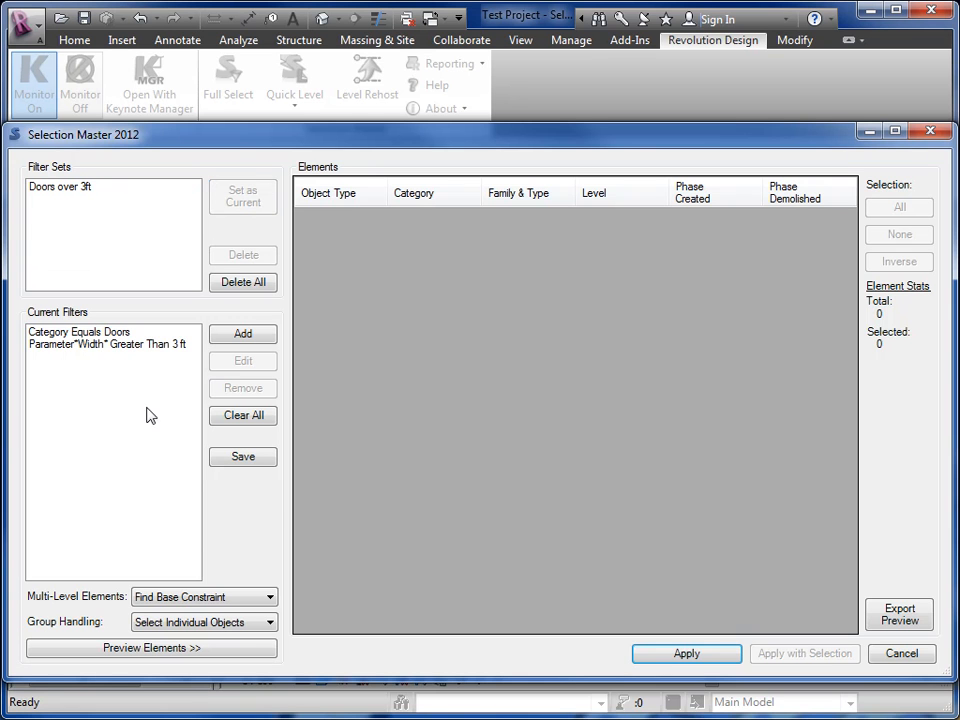
{"action": "left_click", "coordinate": [100, 333]}
{"action": "left_click", "coordinate": [97, 345]}
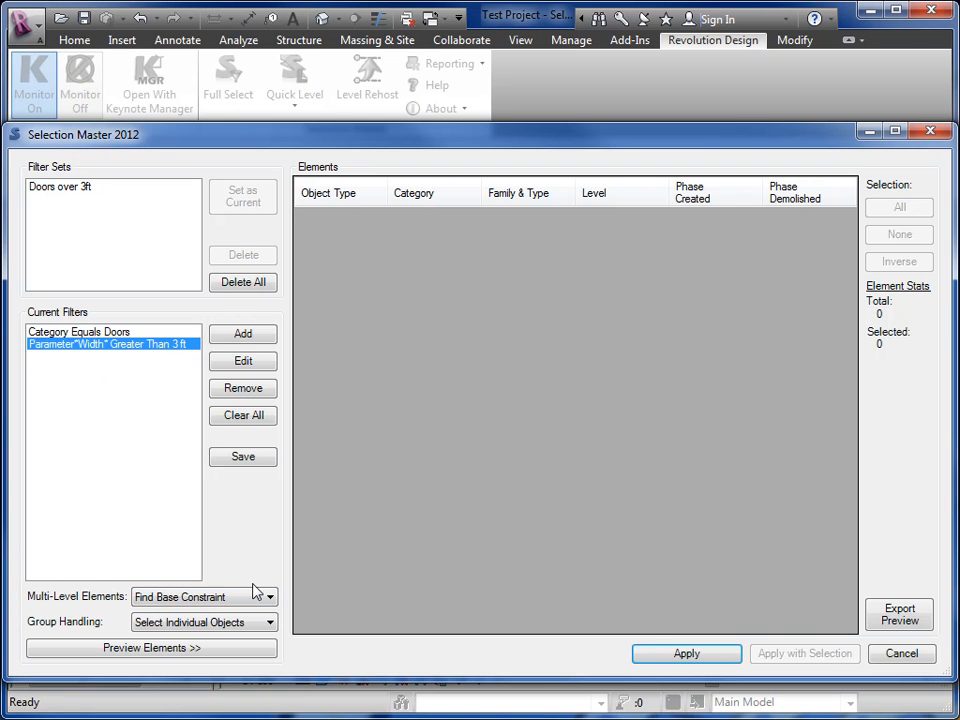
- Review the multi-level element and group handling options, keeping Find Base Constraint and Select Individual Objects
{"action": "mouse_move", "coordinate": [267, 600]}
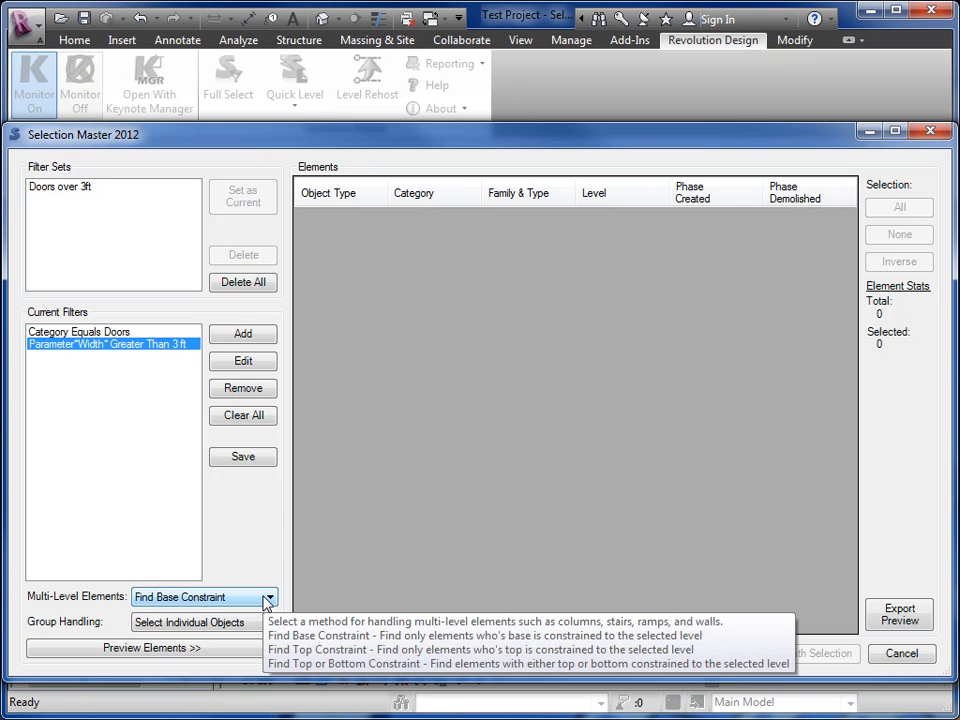
{"action": "left_click", "coordinate": [268, 598]}
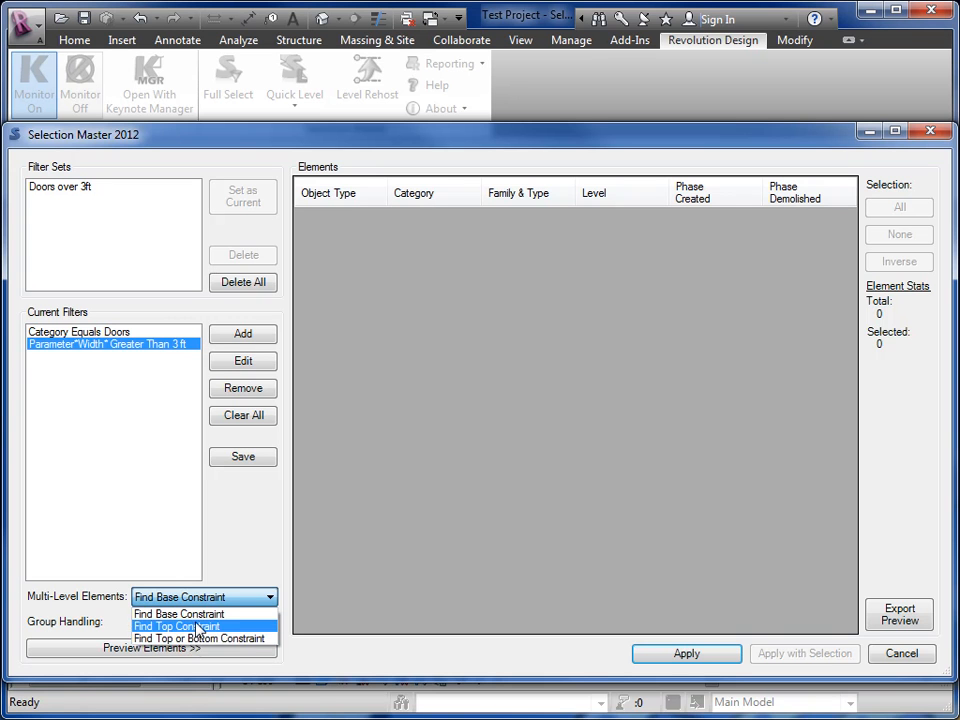
{"action": "left_click", "coordinate": [250, 600]}
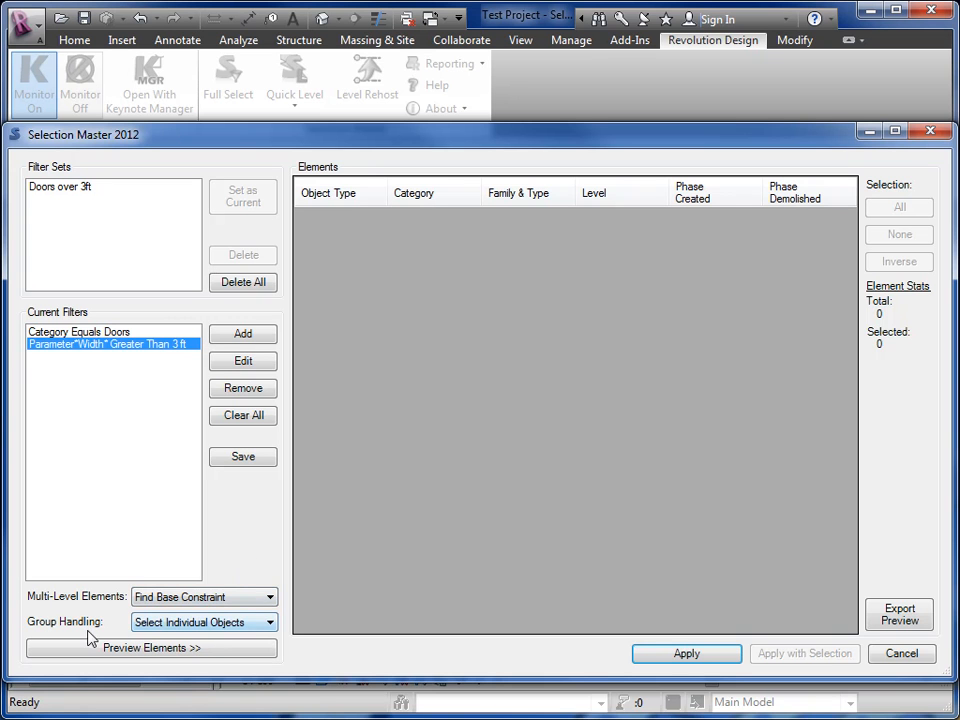
{"action": "left_click", "coordinate": [245, 624]}
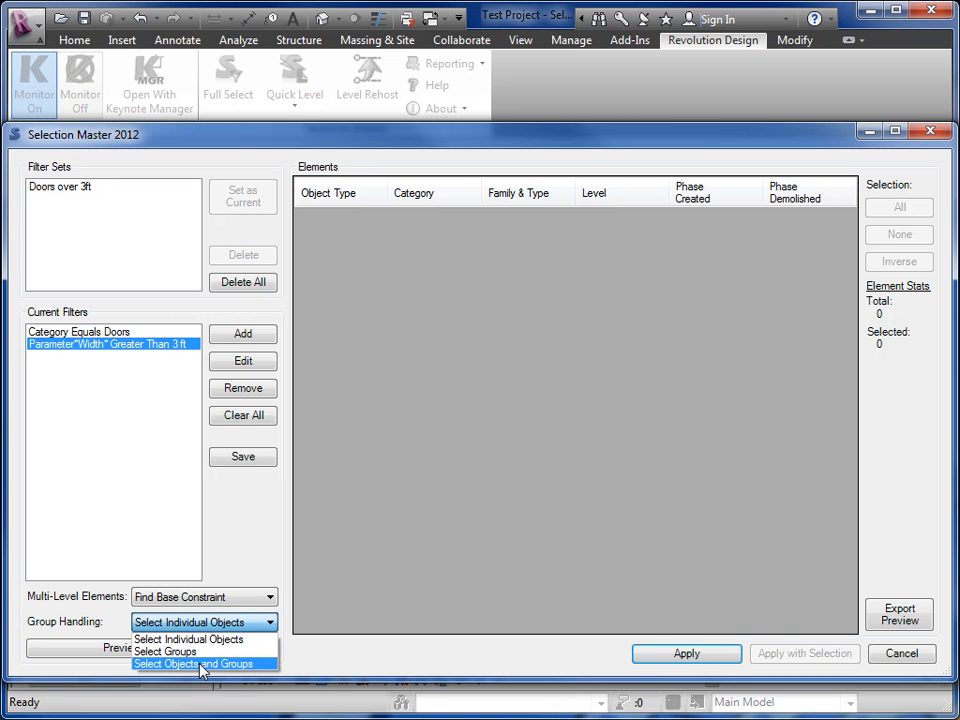
{"action": "left_click", "coordinate": [208, 639]}
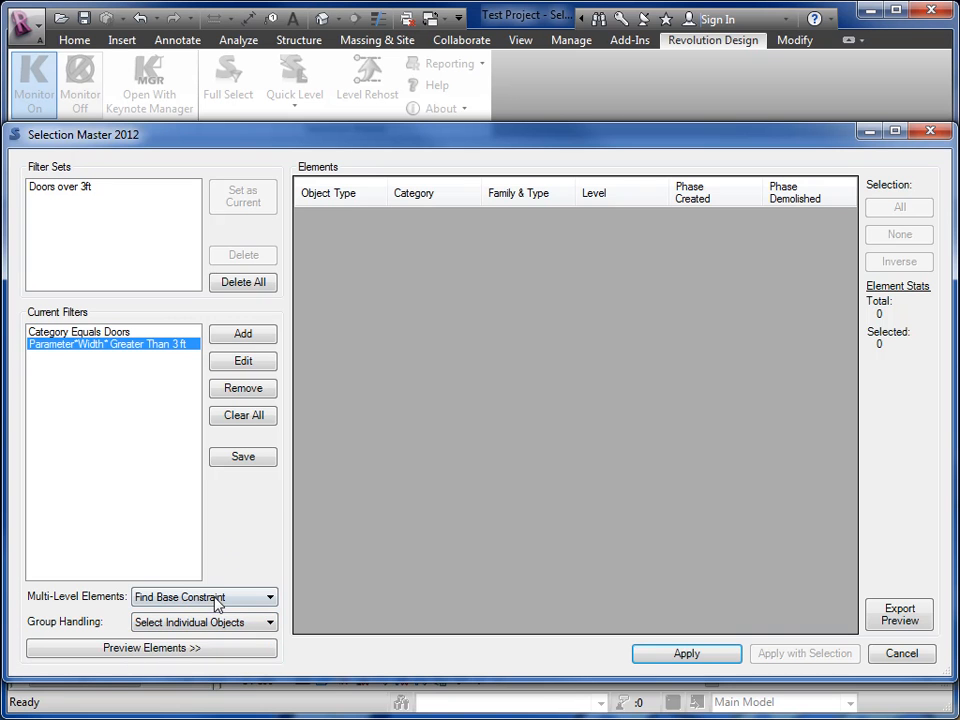
- Preview the elements matching the current filters and widen the Family & Type column to read the door types
{"action": "left_click", "coordinate": [137, 653]}
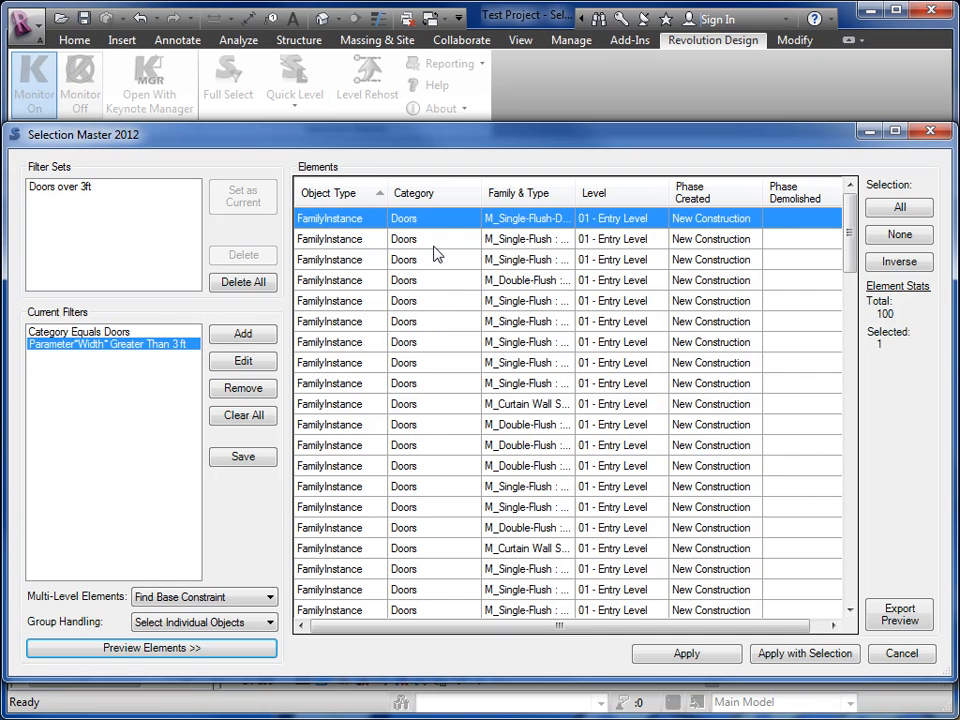
{"action": "left_click_drag", "start_coordinate": [851, 240], "coordinate": [842, 600]}
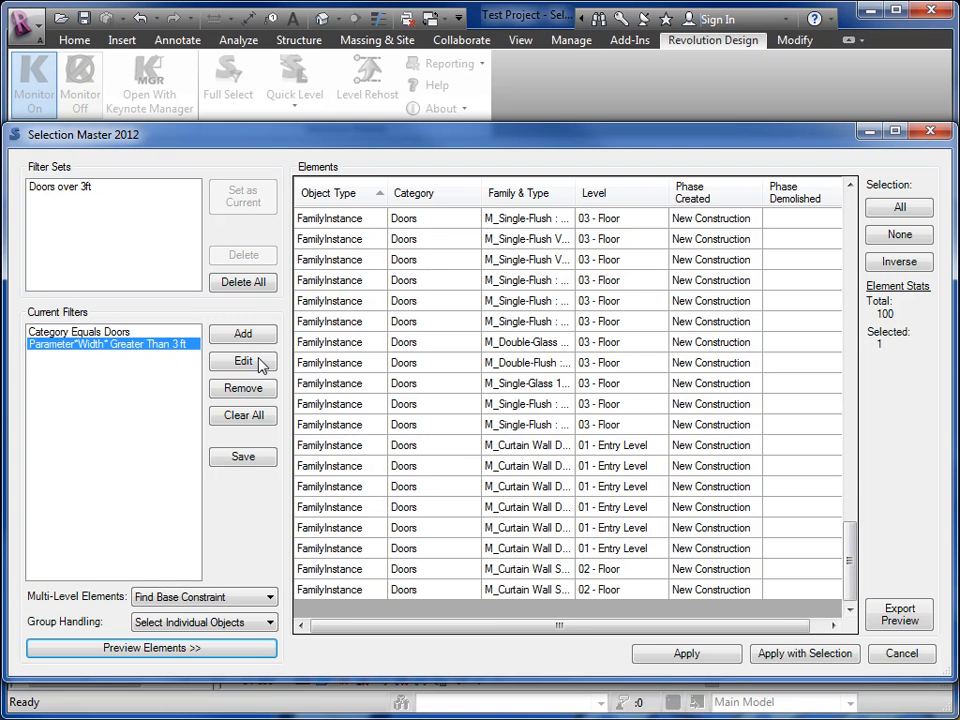
{"action": "left_click_drag", "start_coordinate": [855, 550], "coordinate": [852, 238]}
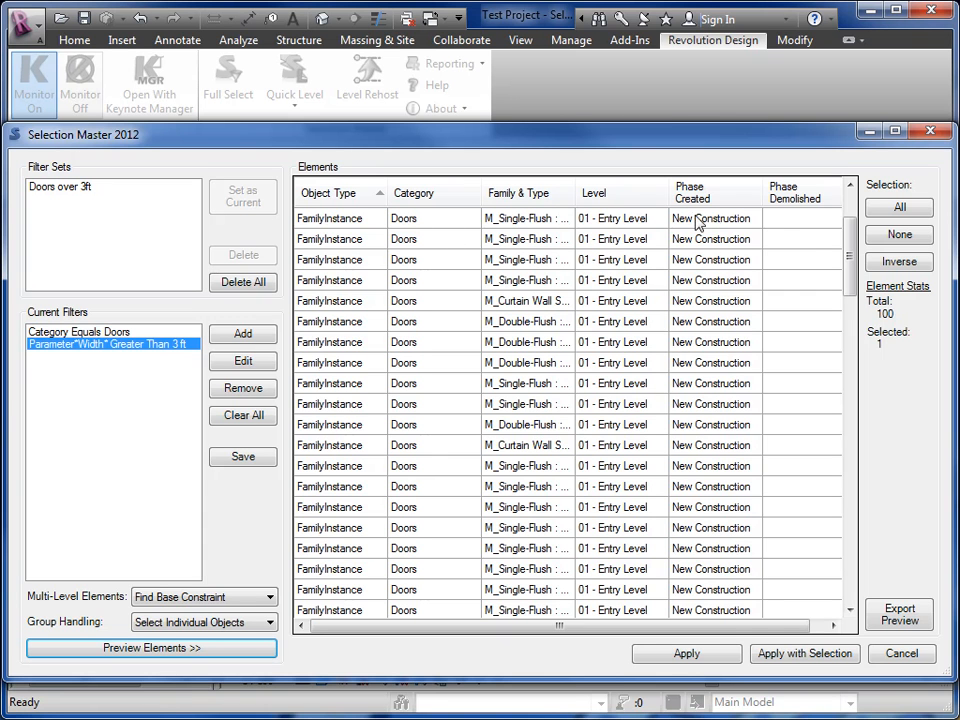
{"action": "mouse_move", "coordinate": [742, 628]}
{"action": "left_mouse_down"}
{"action": "mouse_move", "coordinate": [755, 627]}
{"action": "mouse_move", "coordinate": [733, 622]}
{"action": "left_mouse_up"}
{"action": "left_click_drag", "start_coordinate": [572, 194], "coordinate": [705, 193]}
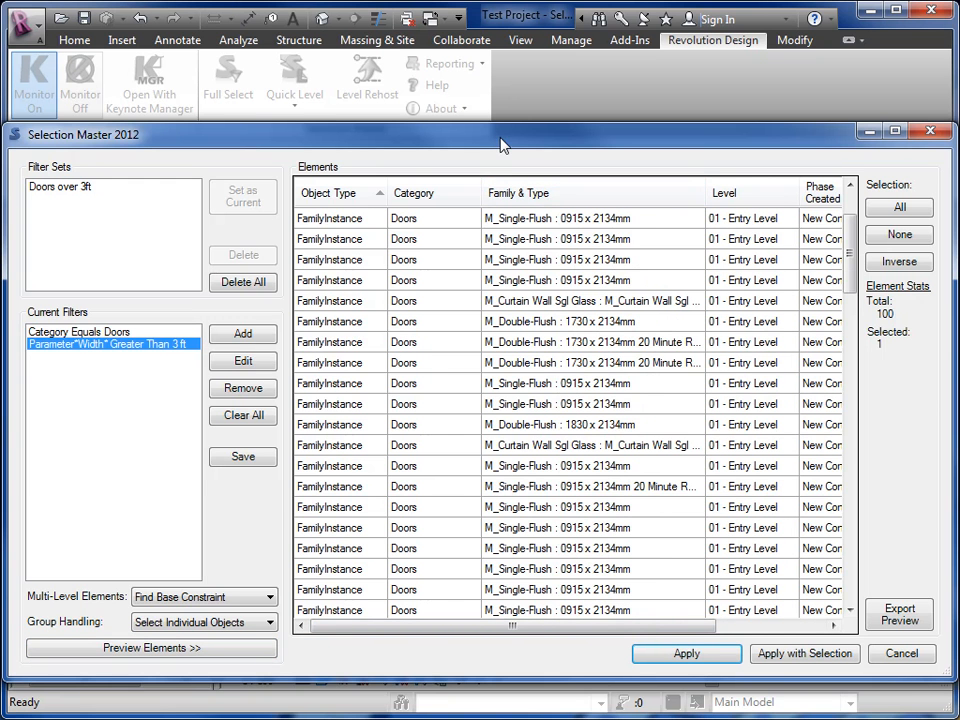
{"action": "mouse_move", "coordinate": [500, 138]}
{"action": "left_mouse_down"}
{"action": "mouse_move", "coordinate": [550, 688]}
{"action": "mouse_move", "coordinate": [508, 138]}
{"action": "mouse_move", "coordinate": [505, 146]}
{"action": "left_mouse_up"}
{"action": "left_click_drag", "start_coordinate": [853, 268], "coordinate": [838, 600]}
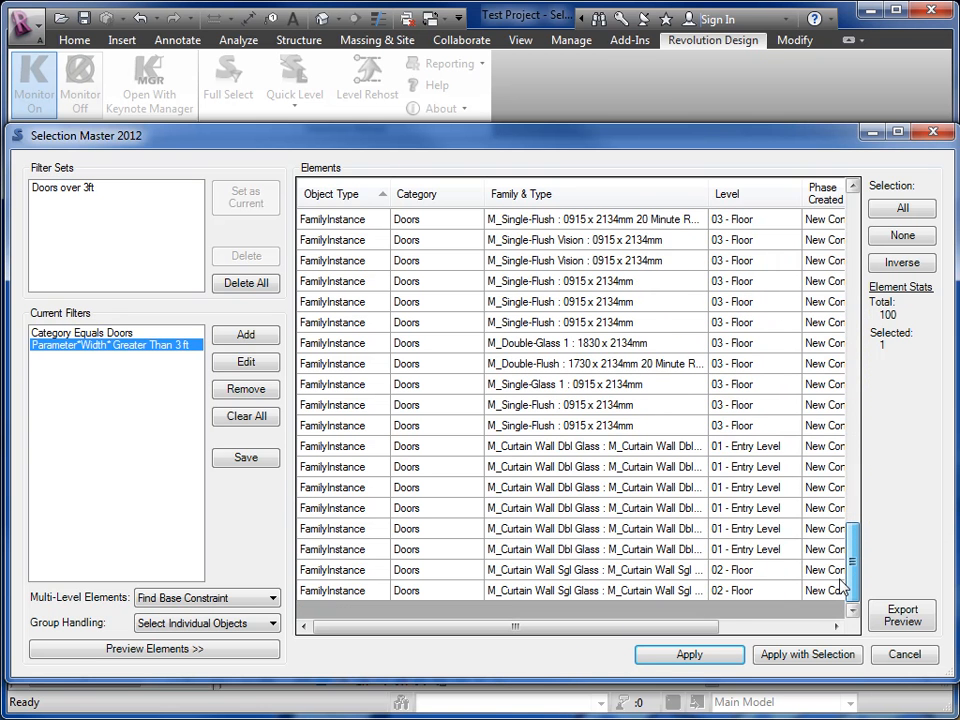
{"action": "left_click_drag", "start_coordinate": [843, 587], "coordinate": [848, 222]}
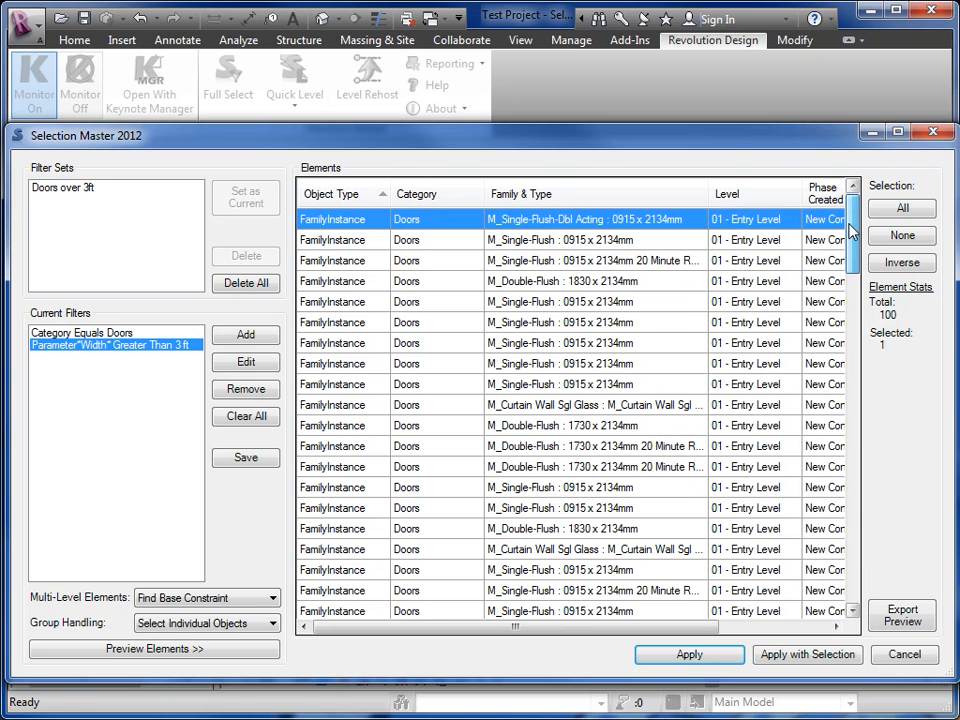
- Try the all, none and inverse selection options on the previewed doors, inverting a block of five M_Single-Flush rows
{"action": "left_click", "coordinate": [912, 209]}
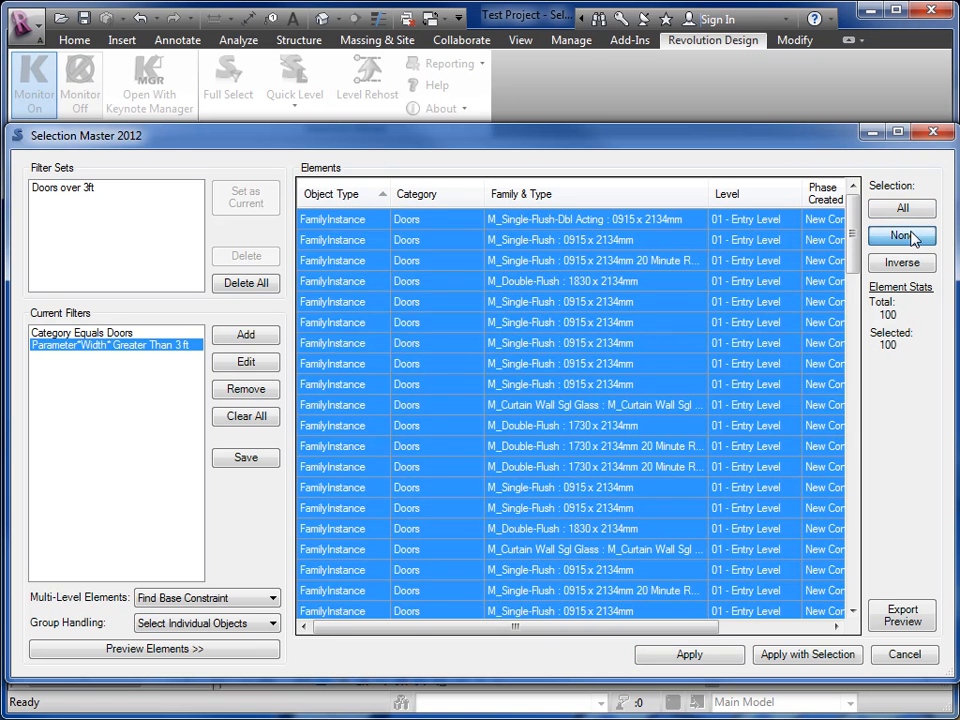
{"action": "left_click", "coordinate": [911, 234]}
{"action": "left_click_drag", "start_coordinate": [619, 302], "coordinate": [631, 386]}
{"action": "left_click", "coordinate": [901, 262]}
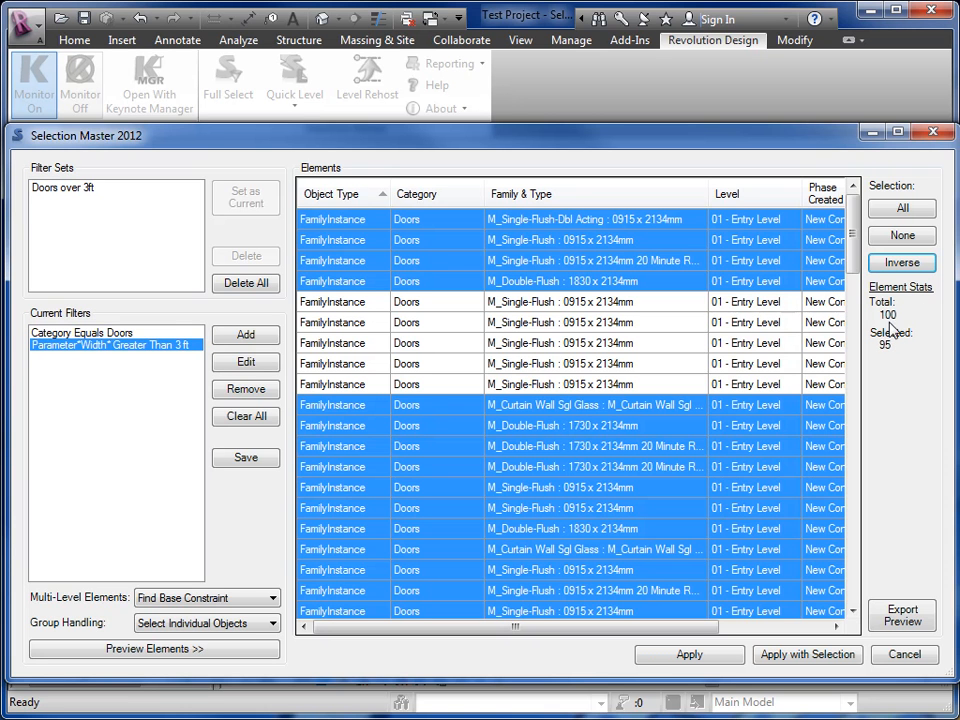
- Select only the block of five consecutive M_Single-Flush : 0915 x 2134mm rows in the element preview
{"action": "left_click_drag", "start_coordinate": [855, 258], "coordinate": [877, 242]}
{"action": "left_click_drag", "start_coordinate": [620, 308], "coordinate": [628, 378]}
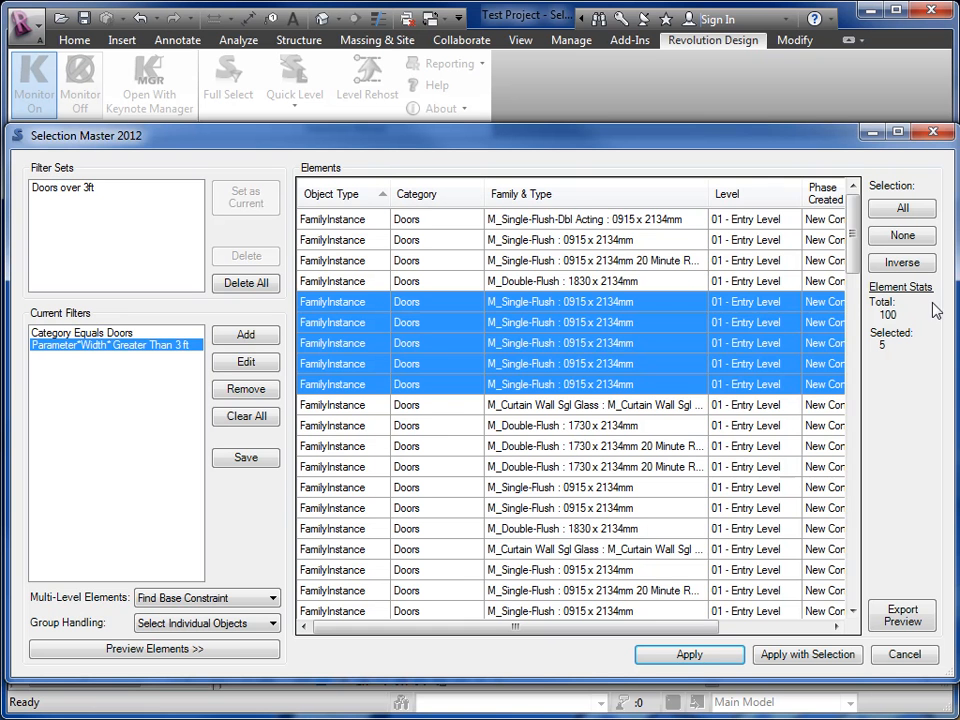
{"action": "mouse_move", "coordinate": [855, 235]}
{"action": "left_mouse_down"}
{"action": "mouse_move", "coordinate": [850, 535]}
{"action": "mouse_move", "coordinate": [851, 257]}
{"action": "left_mouse_up"}
- Sort the preview by Family & Type with that column fitted, and select the double-glass and then the single-glass curtain wall door rows
{"action": "left_click", "coordinate": [587, 196]}
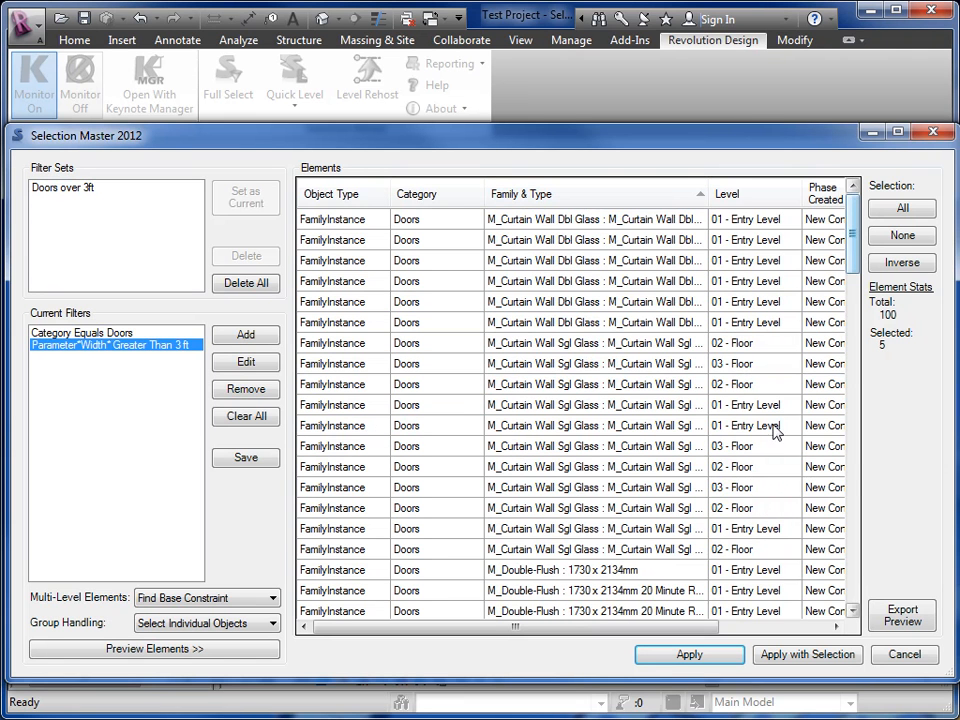
{"action": "double_click", "coordinate": [707, 196]}
{"action": "left_click", "coordinate": [707, 221]}
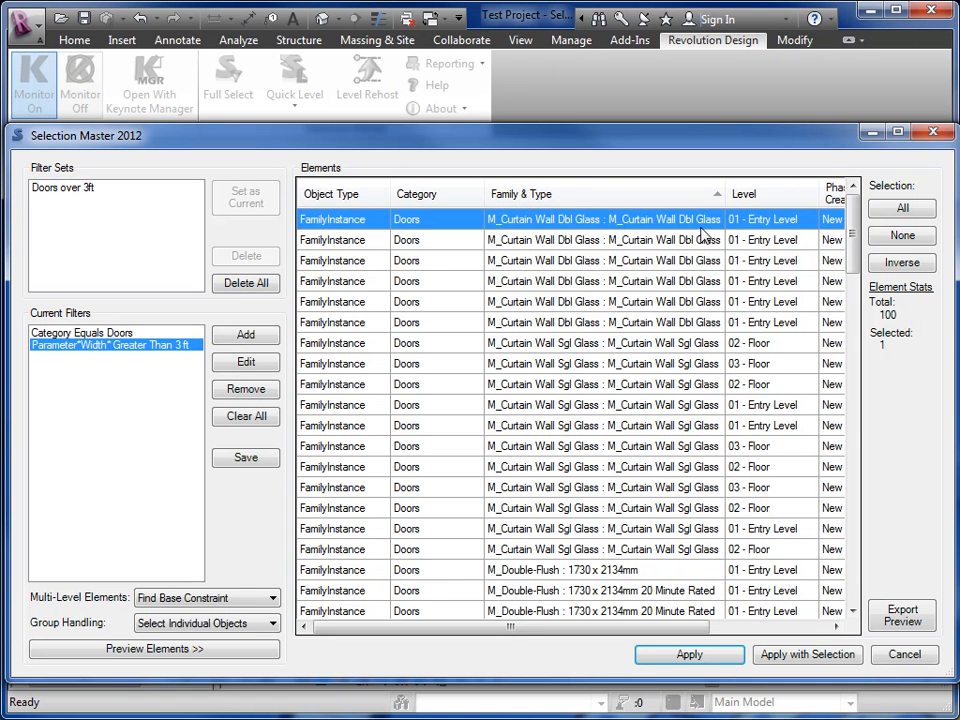
{"action": "left_click", "coordinate": [706, 322], "text": "shift"}
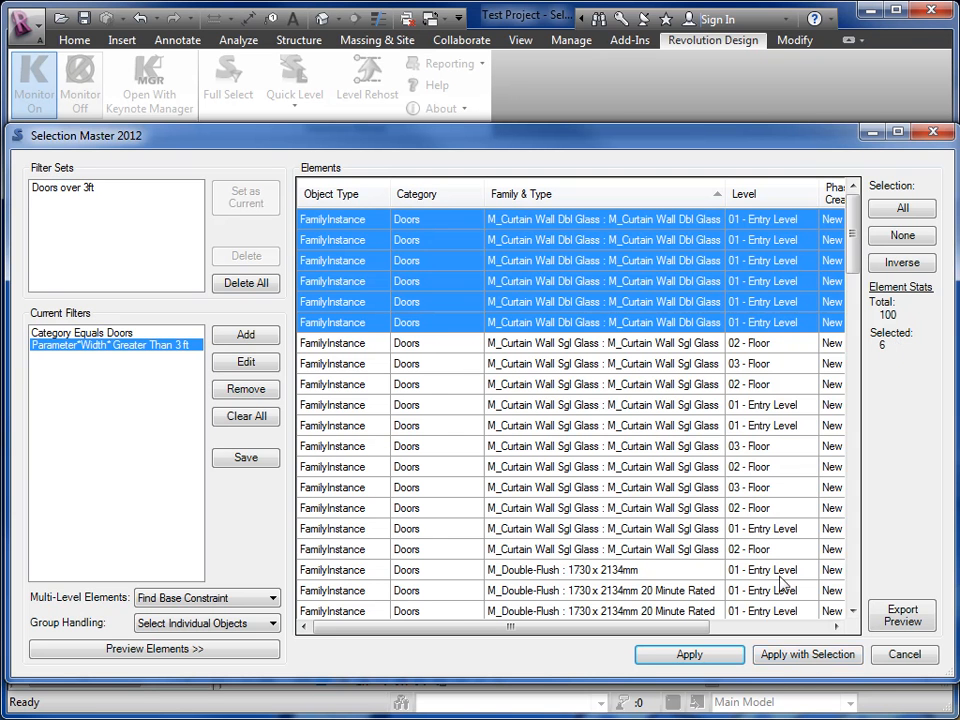
{"action": "left_click_drag", "start_coordinate": [672, 345], "coordinate": [673, 556]}
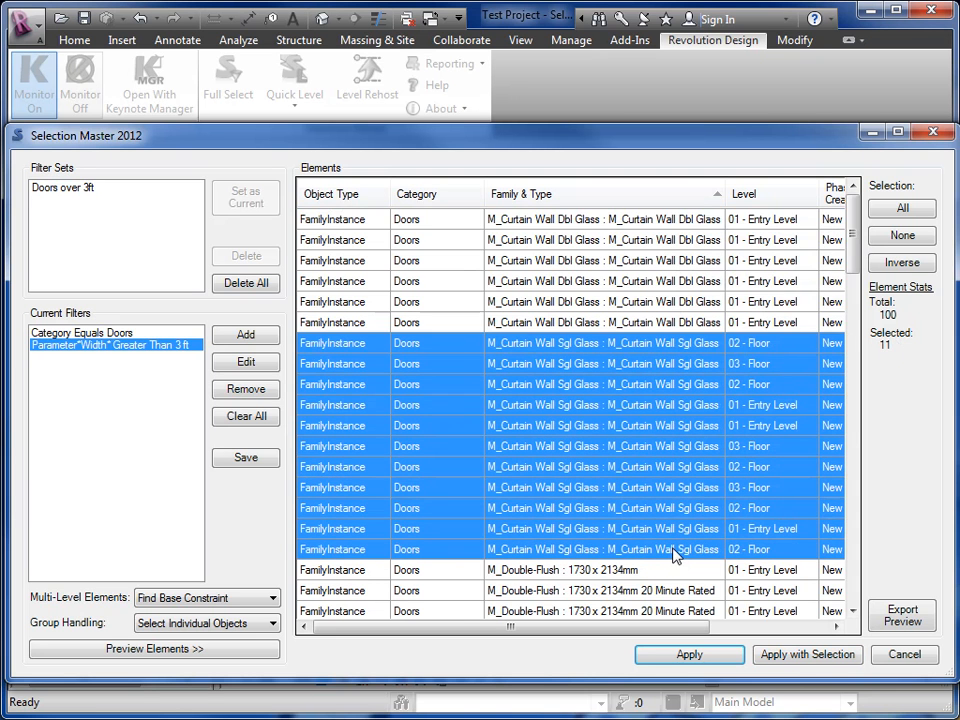
- Sort the previewed doors by Level and select all the rows on 01 - Entry Level
{"action": "left_click", "coordinate": [766, 199]}
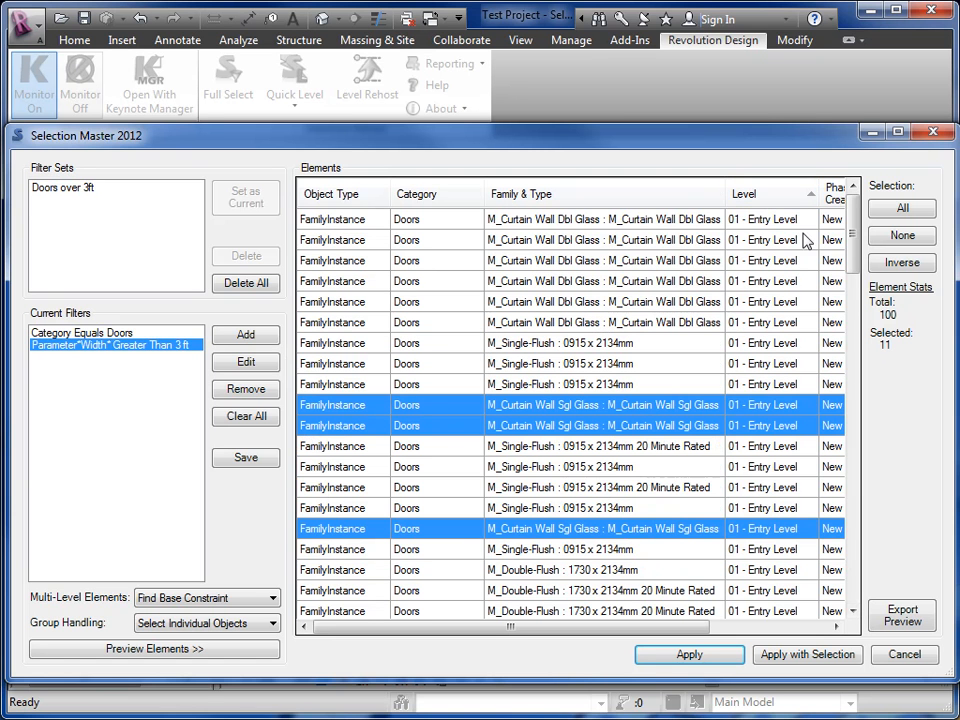
{"action": "left_click_drag", "start_coordinate": [775, 222], "coordinate": [763, 338]}
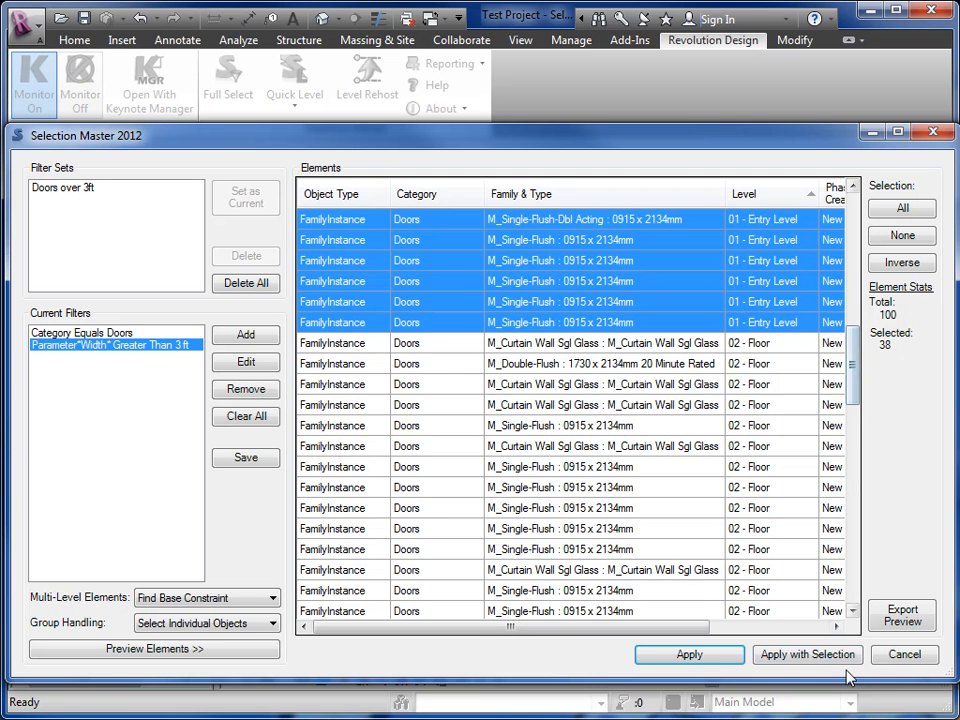
{"action": "left_click_drag", "start_coordinate": [856, 373], "coordinate": [853, 190]}
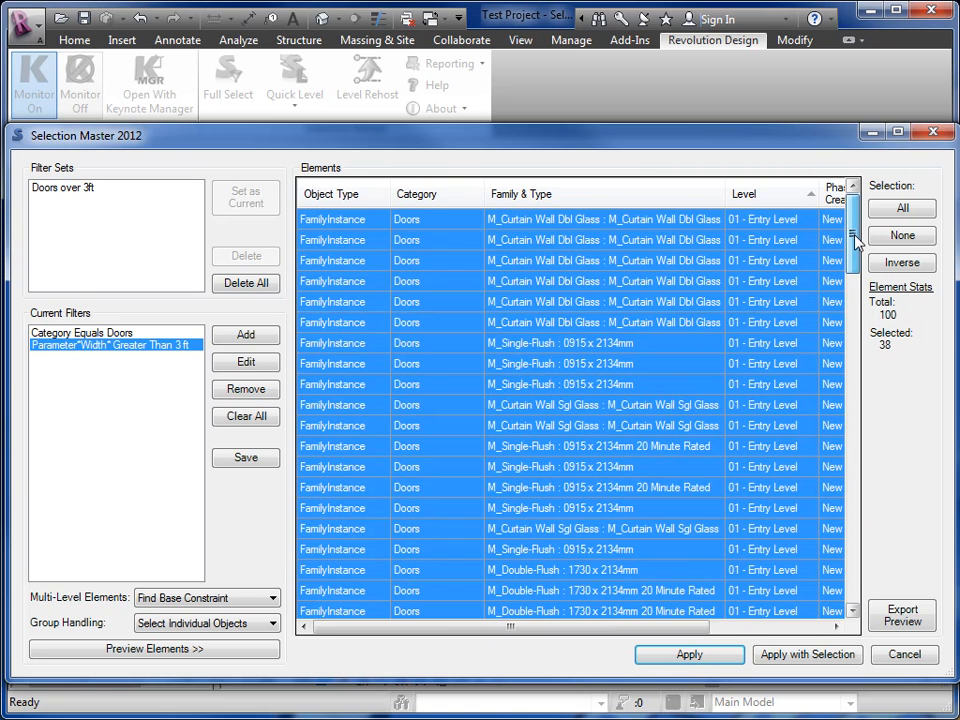
{"action": "left_click", "coordinate": [903, 615]}
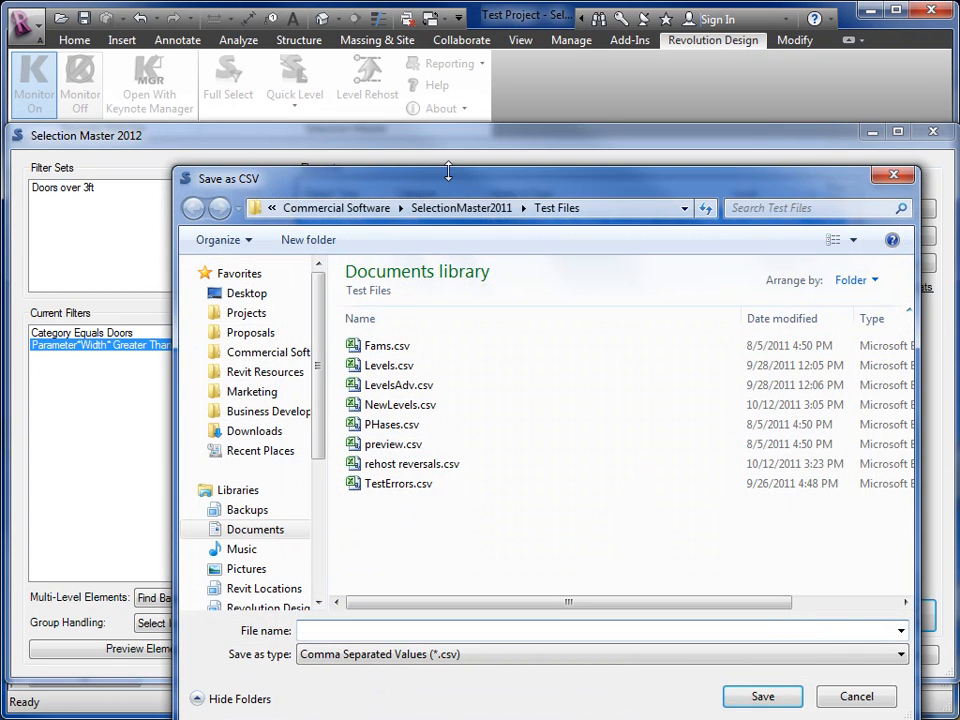
{"action": "left_click_drag", "start_coordinate": [448, 172], "coordinate": [446, 128]}
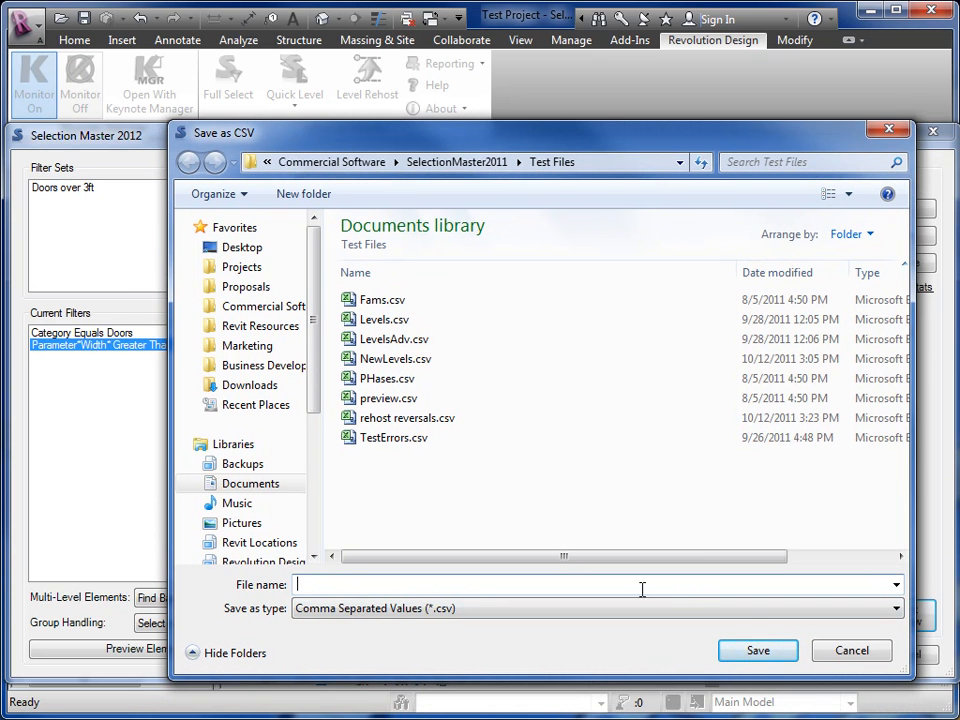
{"action": "left_click", "coordinate": [851, 652]}
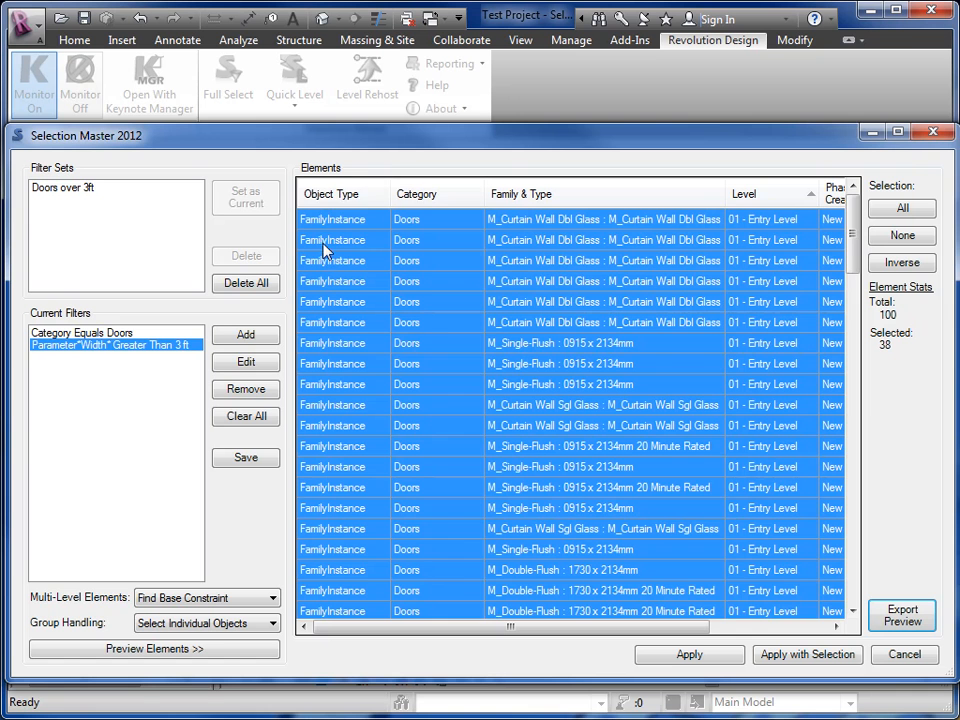
- Look through the rows and phase columns of the preview and select a block of seven 01 - Entry Level door rows
{"action": "left_click_drag", "start_coordinate": [852, 258], "coordinate": [848, 598]}
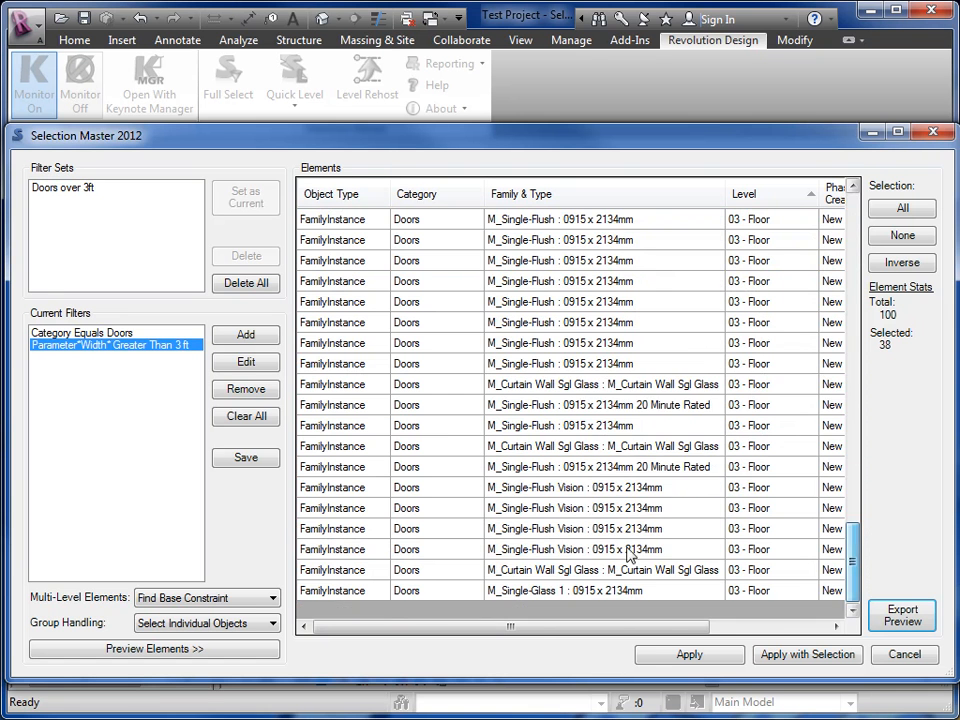
{"action": "left_click_drag", "start_coordinate": [564, 628], "coordinate": [765, 611]}
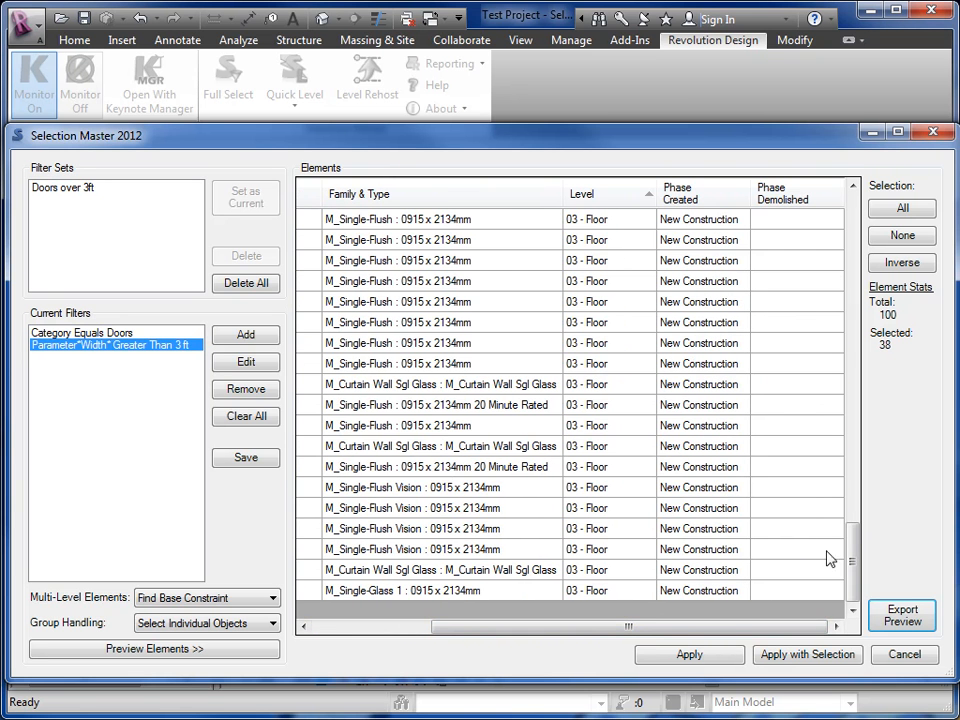
{"action": "left_click_drag", "start_coordinate": [855, 561], "coordinate": [859, 236]}
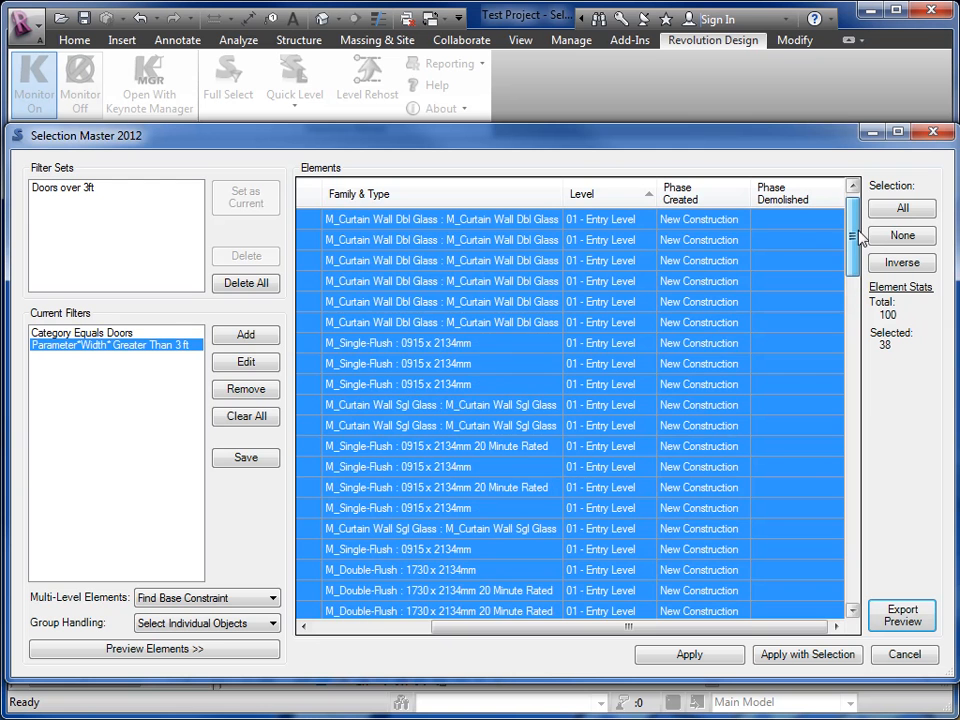
{"action": "left_click_drag", "start_coordinate": [748, 629], "coordinate": [557, 650]}
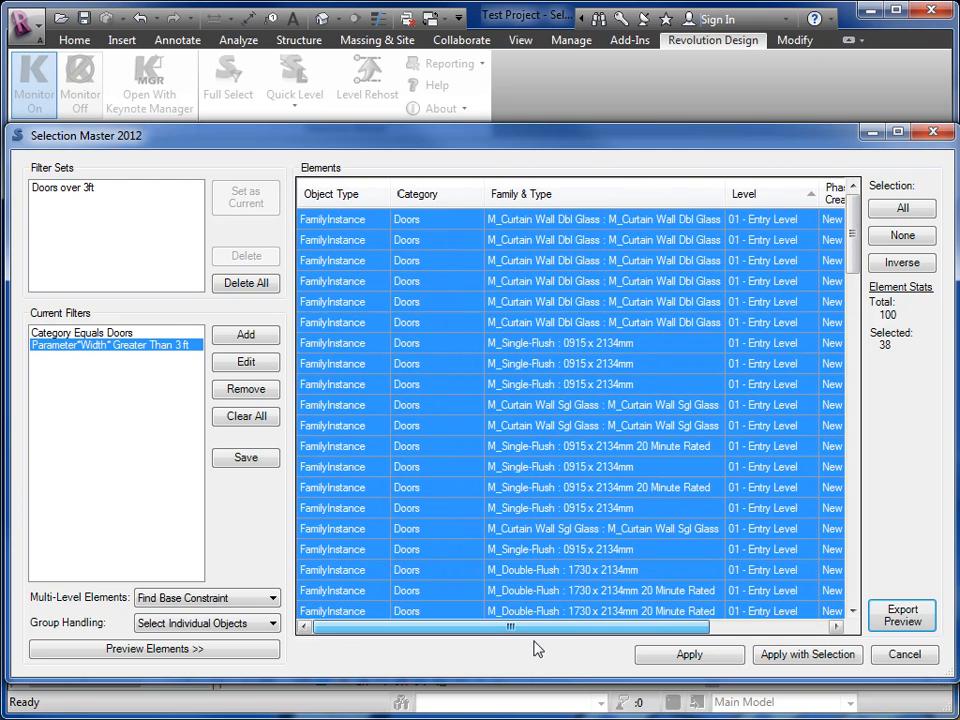
{"action": "left_click", "coordinate": [622, 510]}
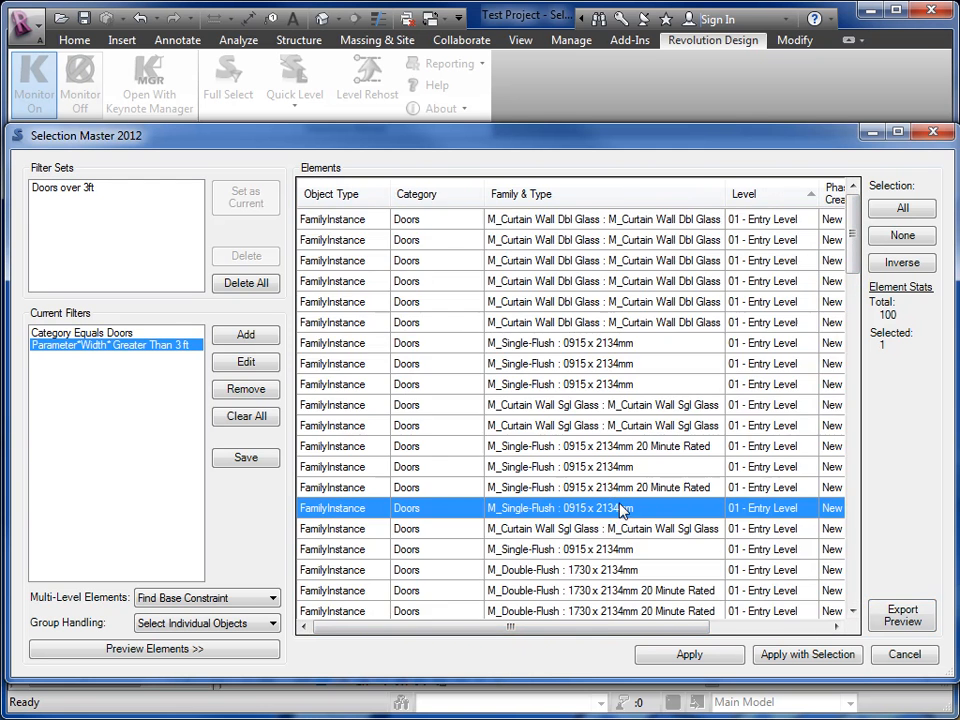
{"action": "left_click_drag", "start_coordinate": [585, 384], "coordinate": [588, 510]}
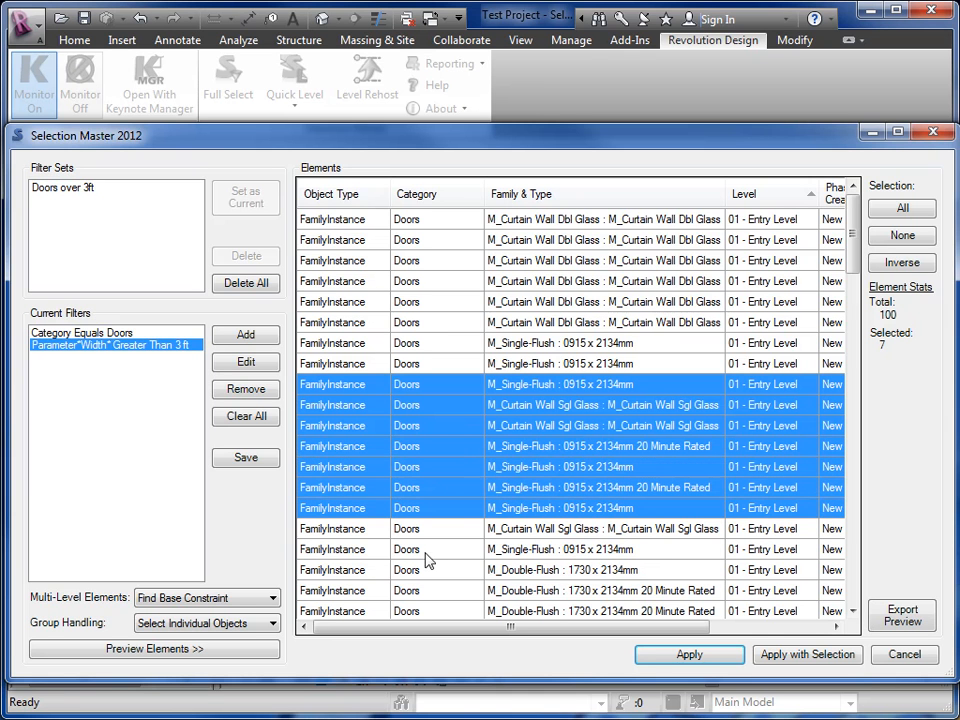
- Apply the current filters to select all matching doors in the model and temporarily isolate them in the 3D view
{"action": "left_click", "coordinate": [686, 656]}
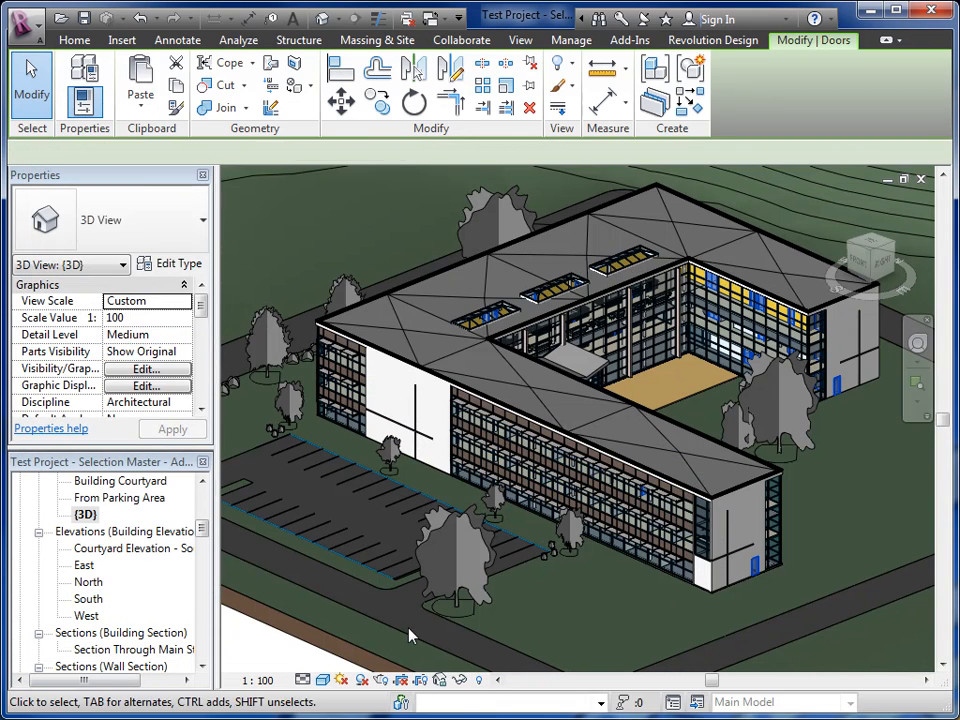
{"action": "left_click", "coordinate": [462, 680]}
{"action": "left_click", "coordinate": [501, 617]}
{"action": "middle_click_drag", "start_coordinate": [607, 494], "coordinate": [576, 529]}
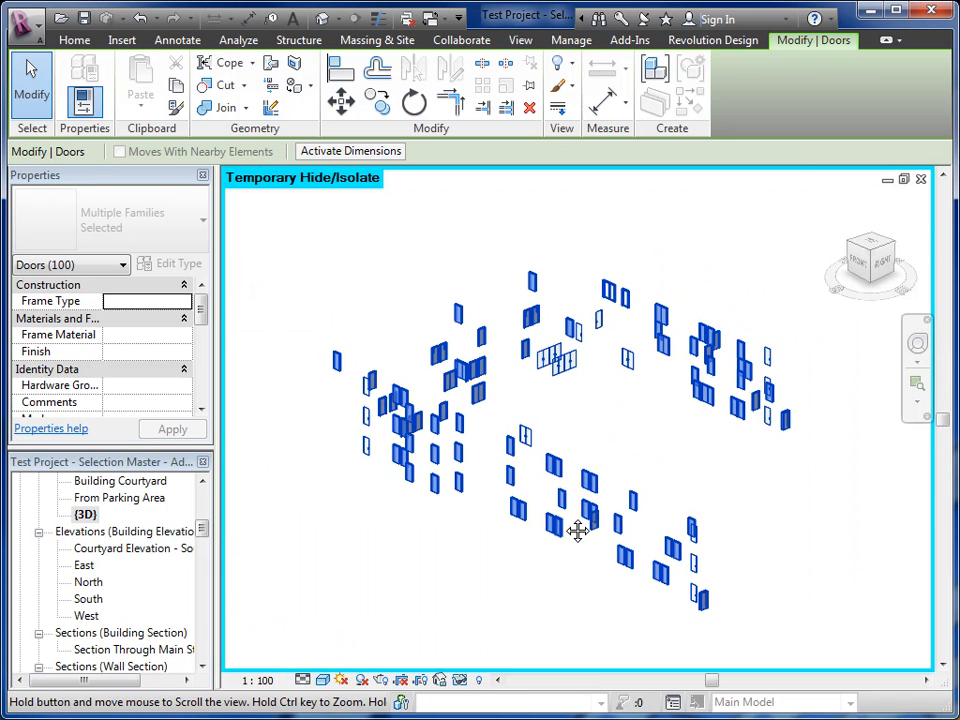
{"action": "scroll", "coordinate": [583, 549], "scroll_direction": "up", "scroll_amount": 4}
{"action": "scroll", "coordinate": [577, 563], "scroll_direction": "up", "scroll_amount": 8}
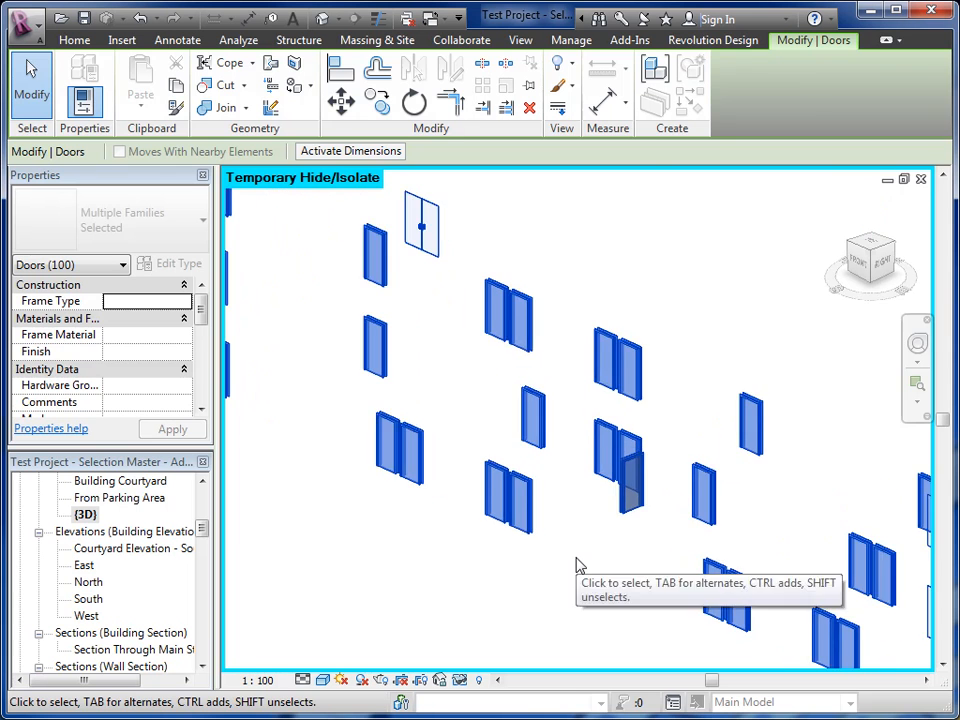
- Select a single M_Single-Flush : 0915 x 2134mm door among the isolated doors and examine its instance properties
{"action": "left_click", "coordinate": [510, 508]}
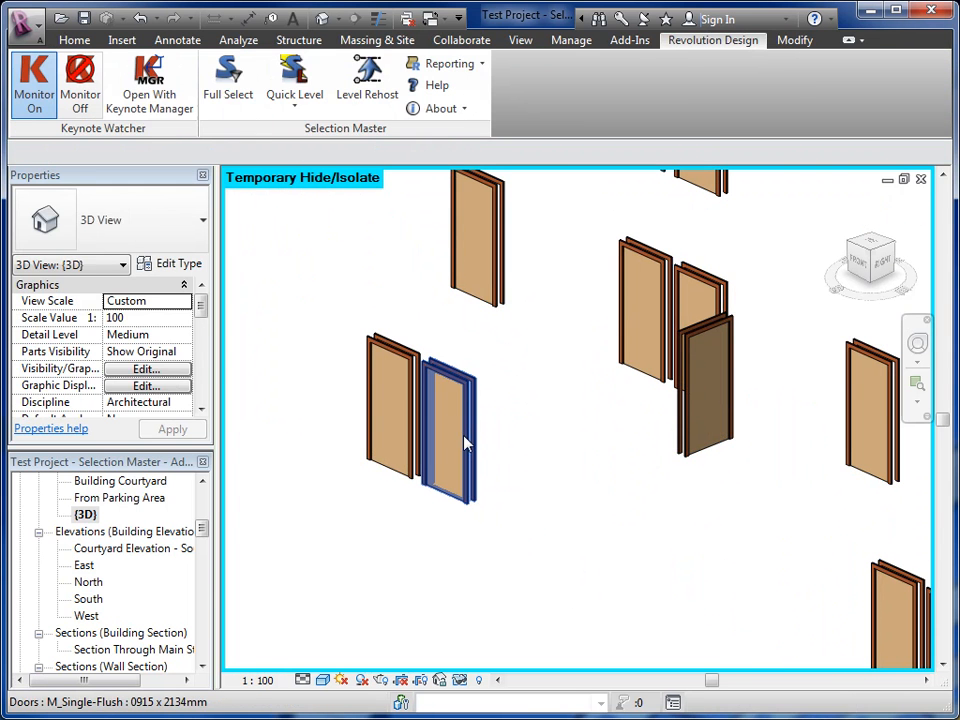
{"action": "left_click", "coordinate": [463, 440]}
{"action": "left_click_drag", "start_coordinate": [200, 307], "coordinate": [200, 338]}
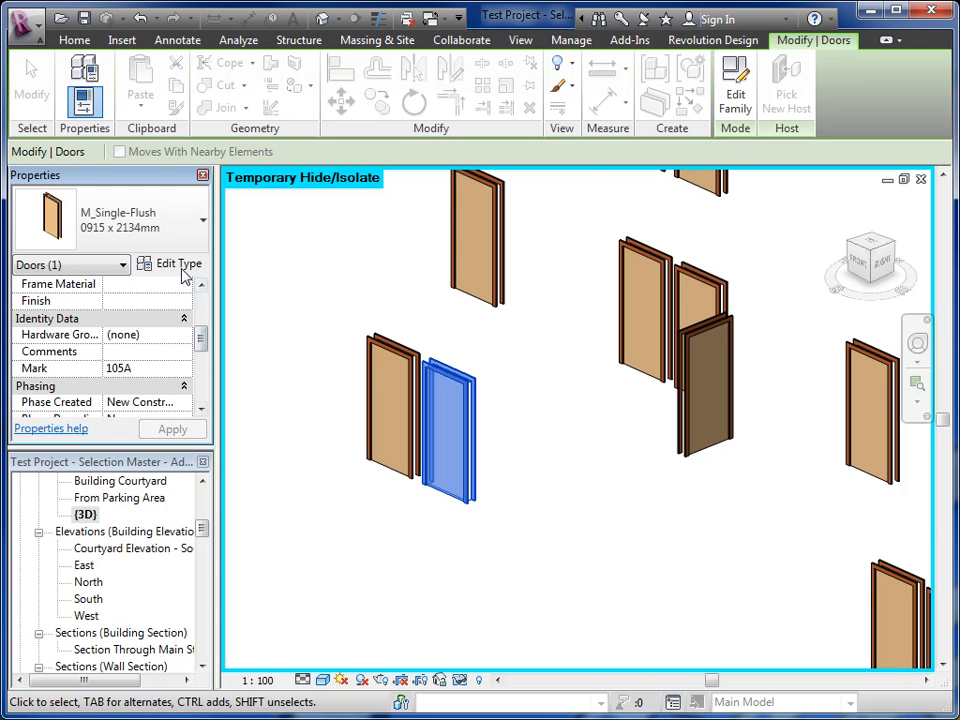